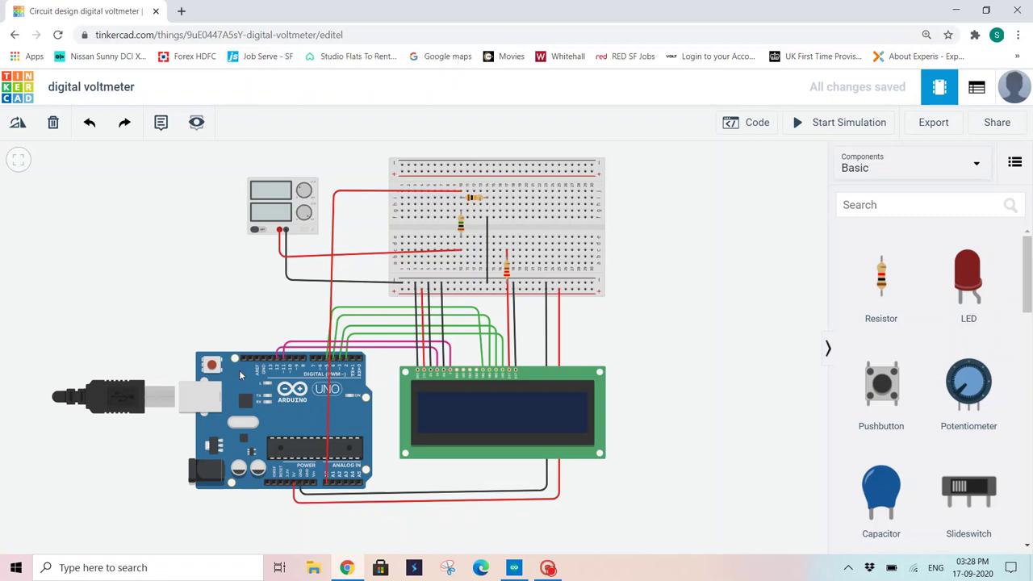
- Glance at the voltmeter sketch code, then return to the circuit design
click(513, 569)
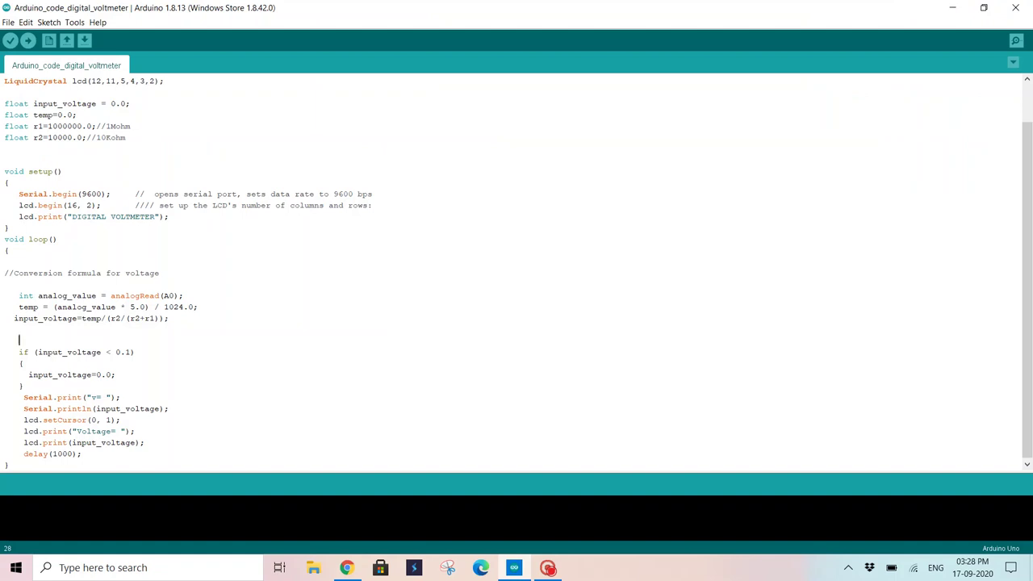
click(346, 568)
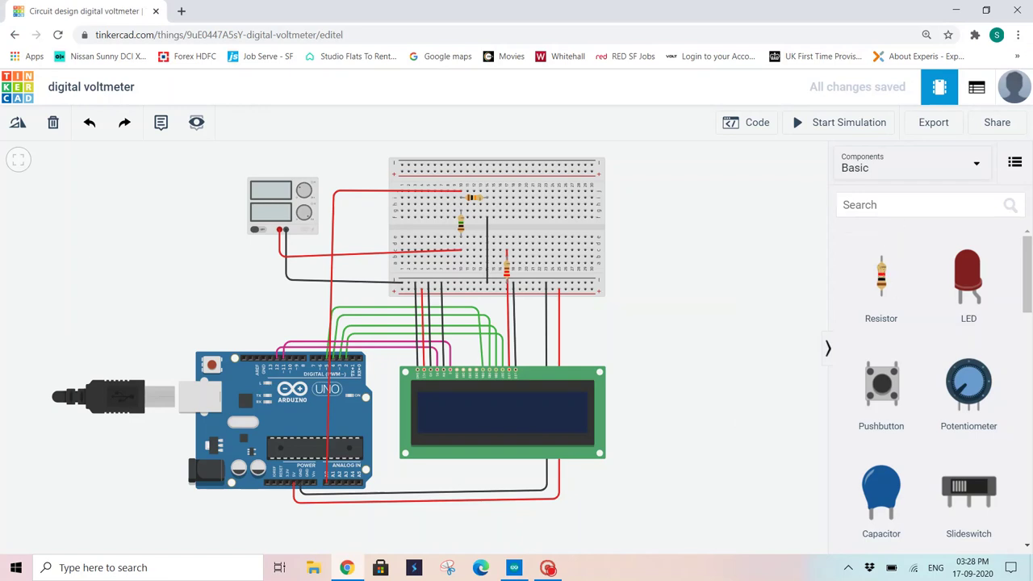
drag(1027, 281, 1027, 368)
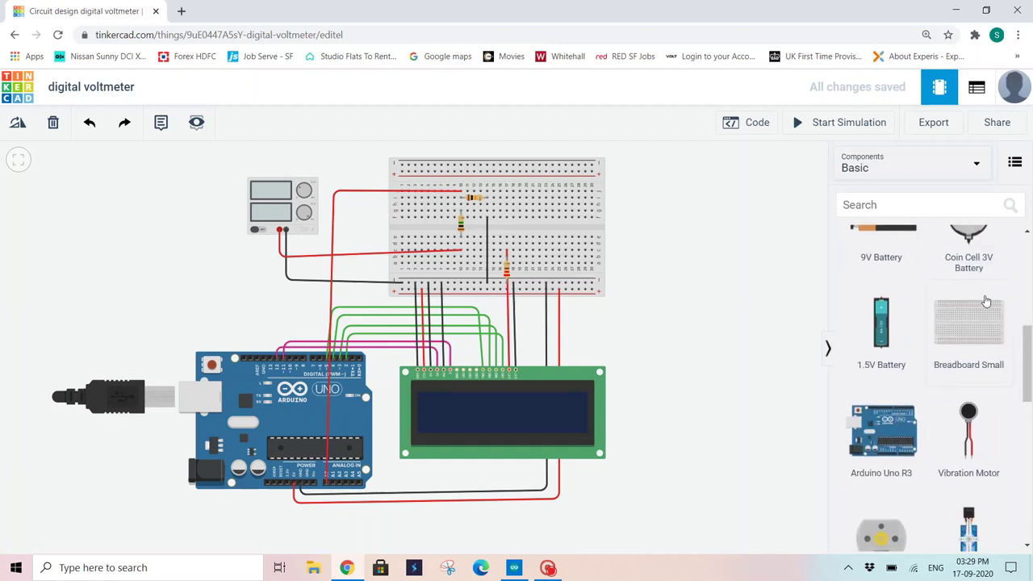
- Search the parts library for 'vol', then replace the search with 'lcd'
click(919, 205)
text(v)
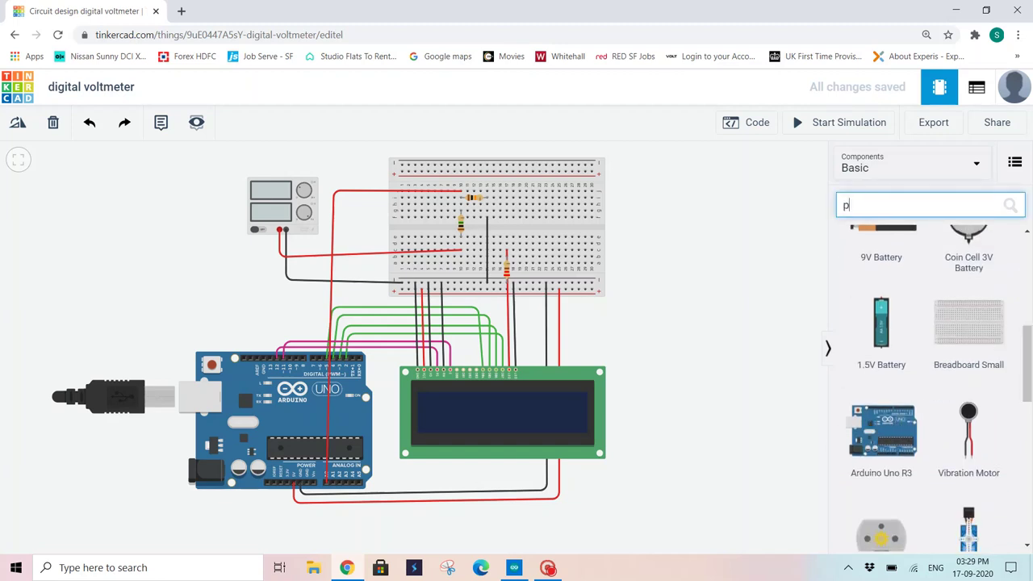
text(ol)
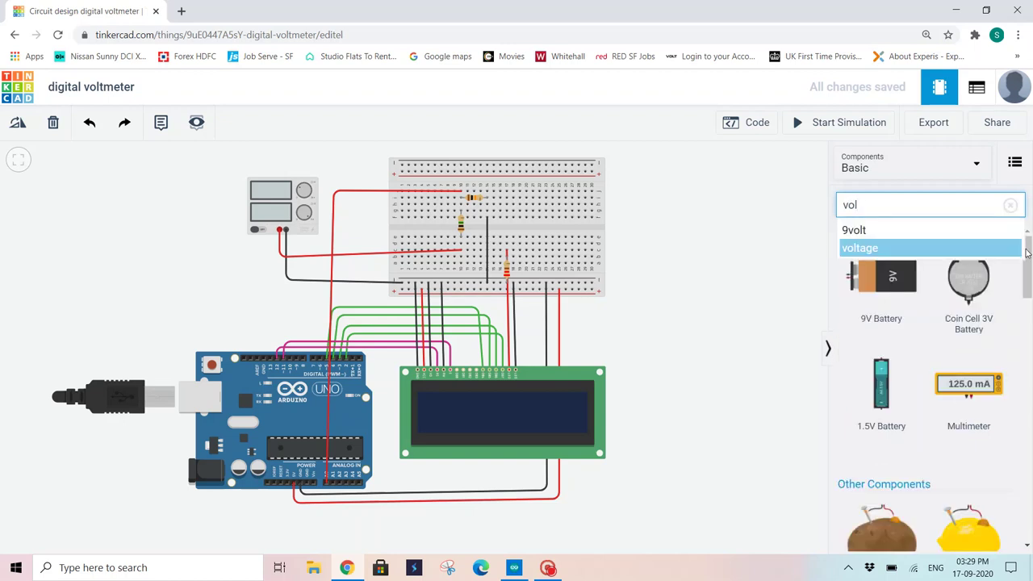
scroll(1030, 316, down, 3)
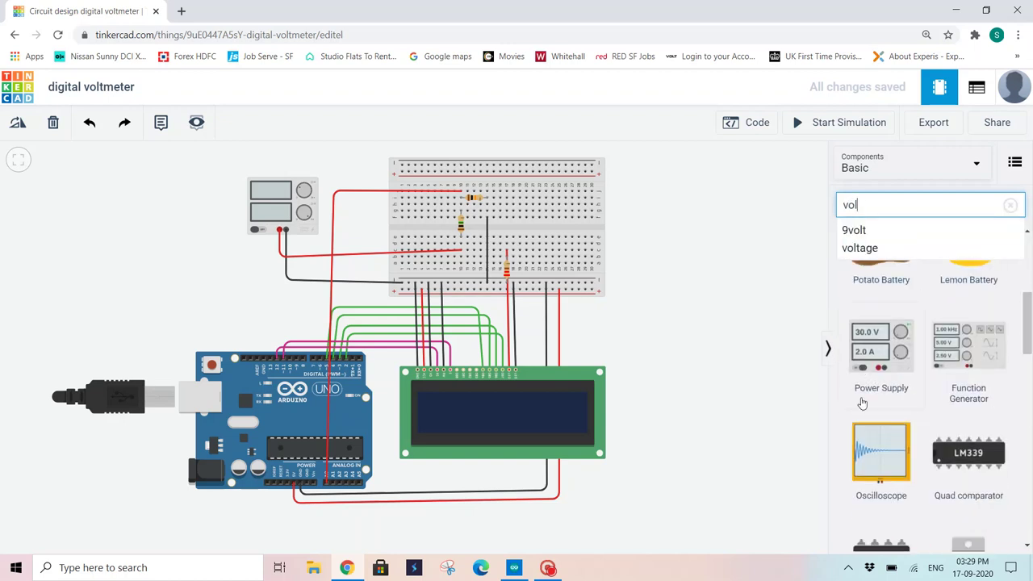
key(Down)
click(1009, 205)
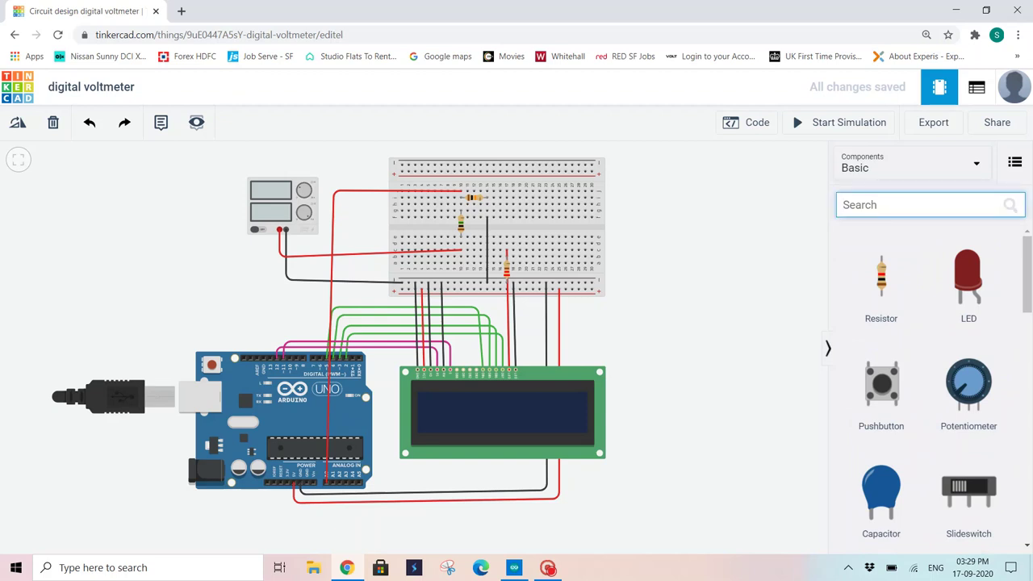
text(lcd)
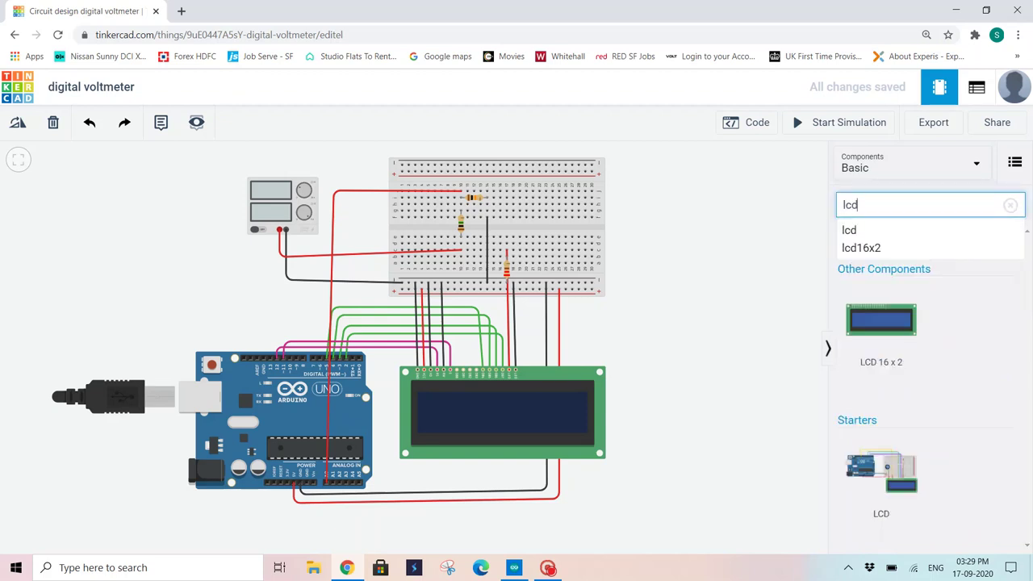
- Clear the 'lcd' search and inspect the red wire and divider resistors: vertical 1 MΩ, horizontal 10 kΩ
click(1009, 206)
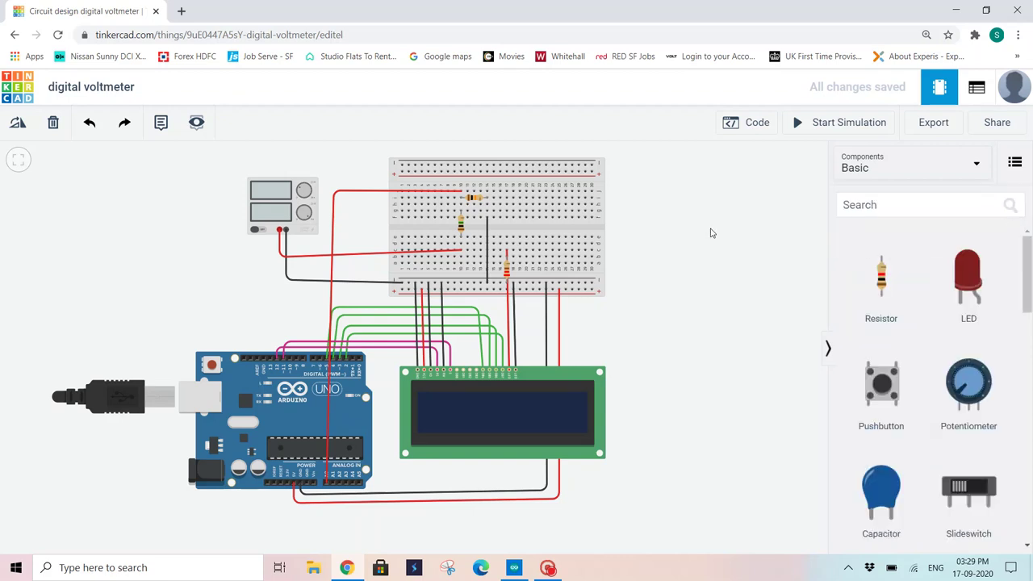
click(509, 274)
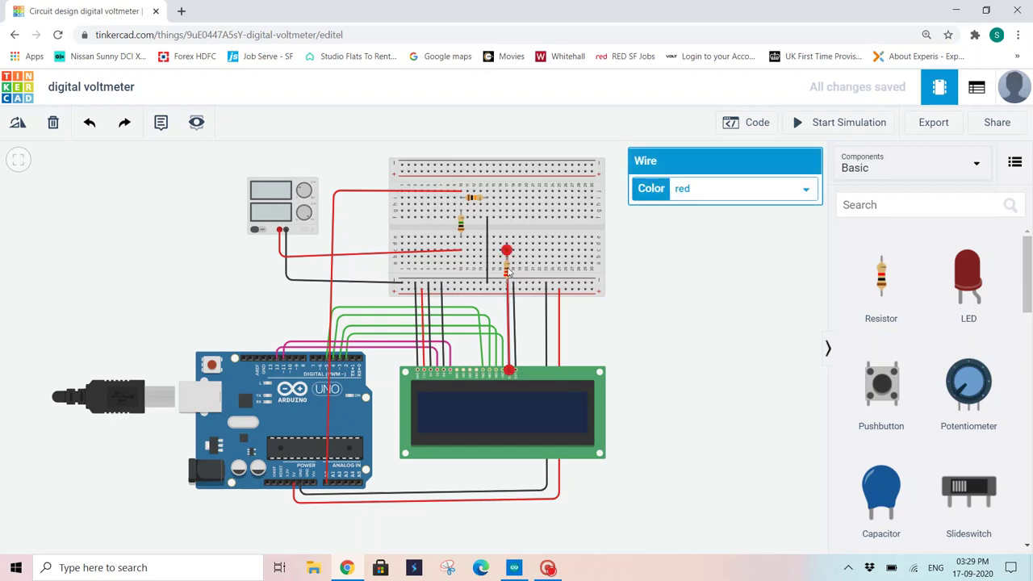
click(508, 274)
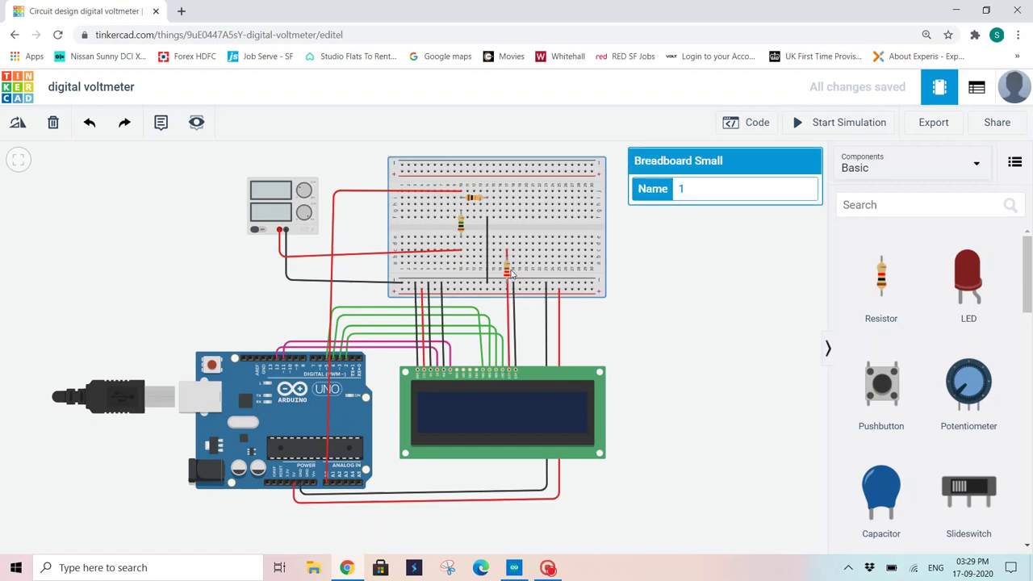
click(508, 275)
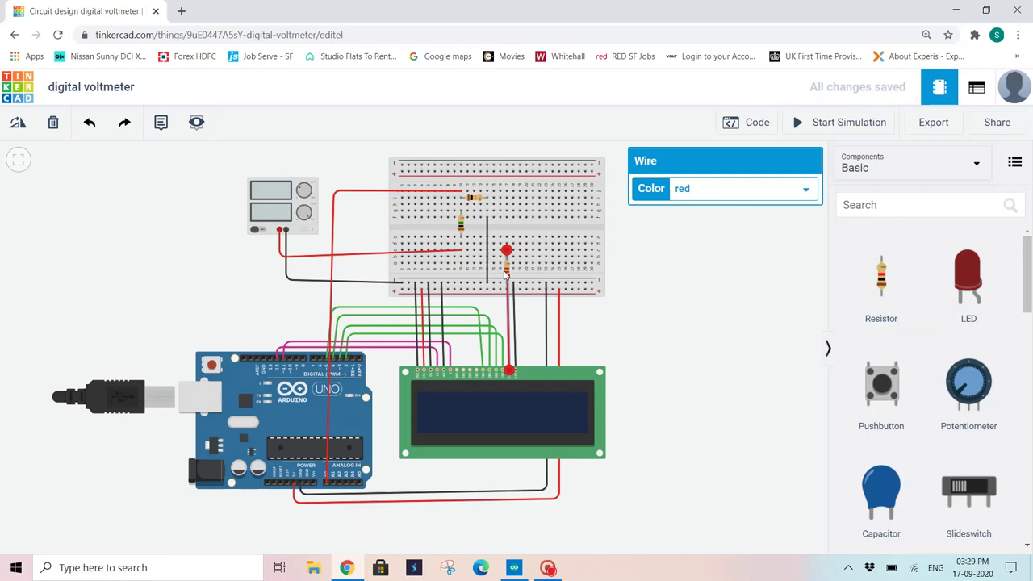
click(506, 275)
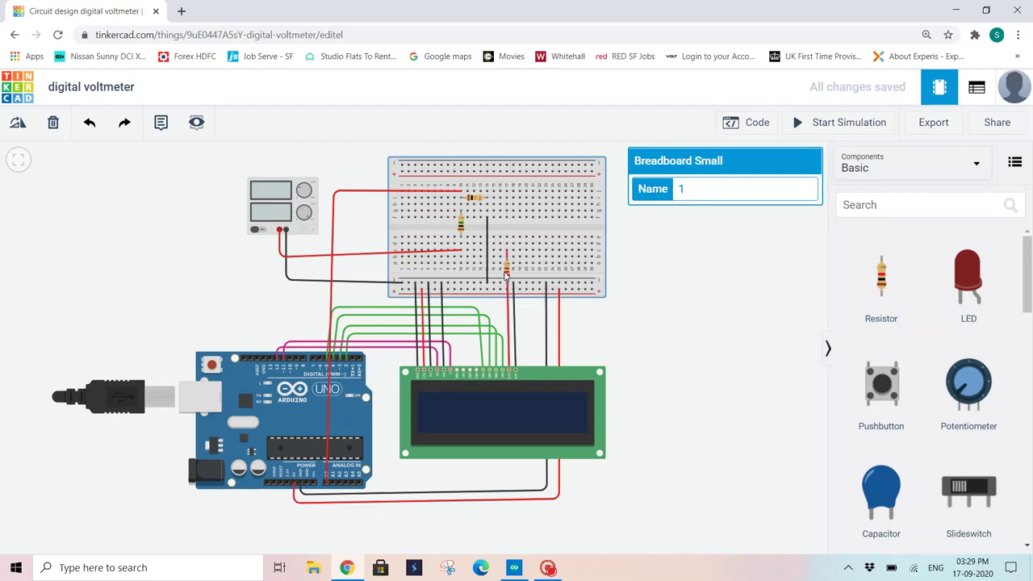
click(460, 226)
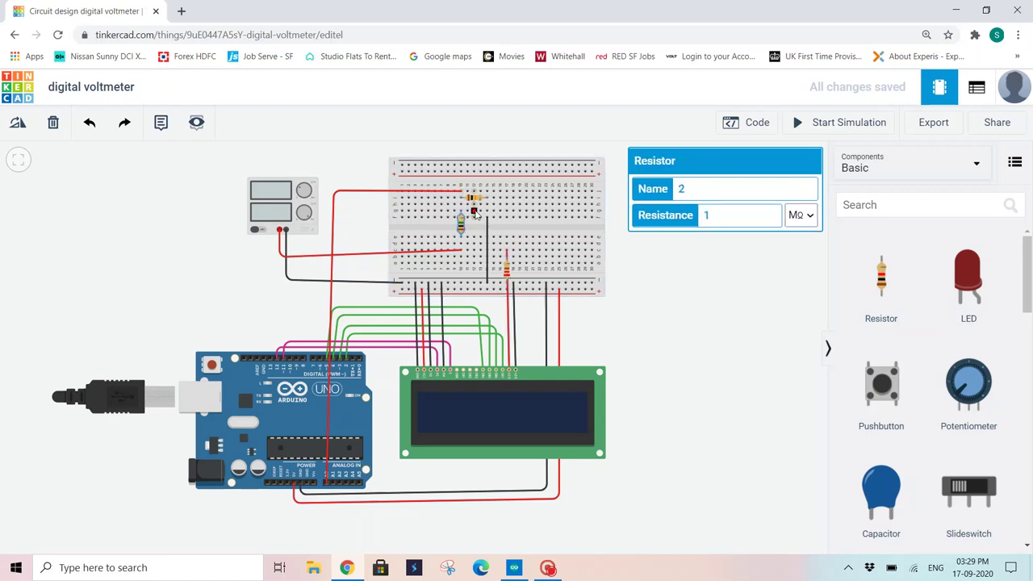
click(480, 200)
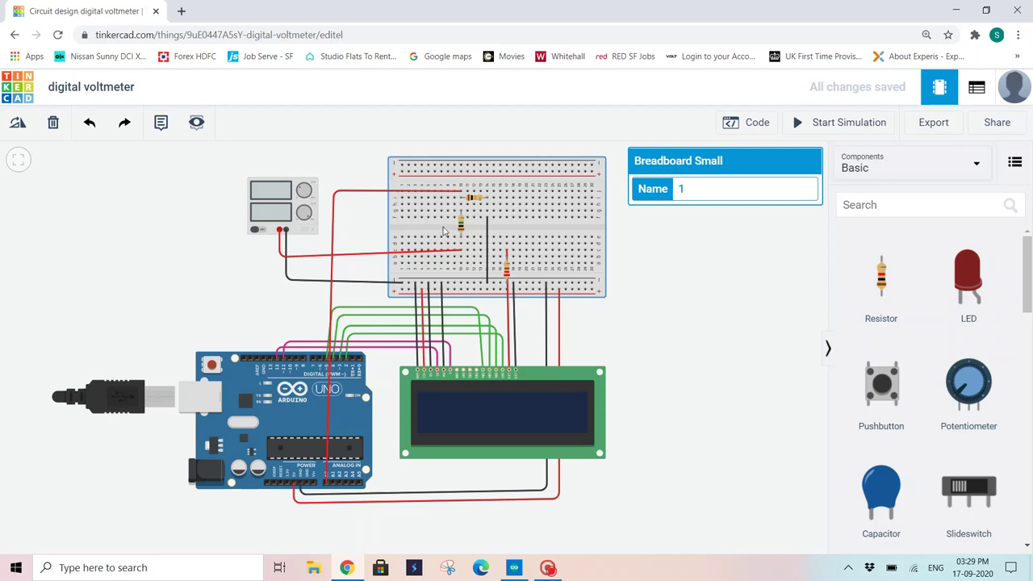
click(478, 200)
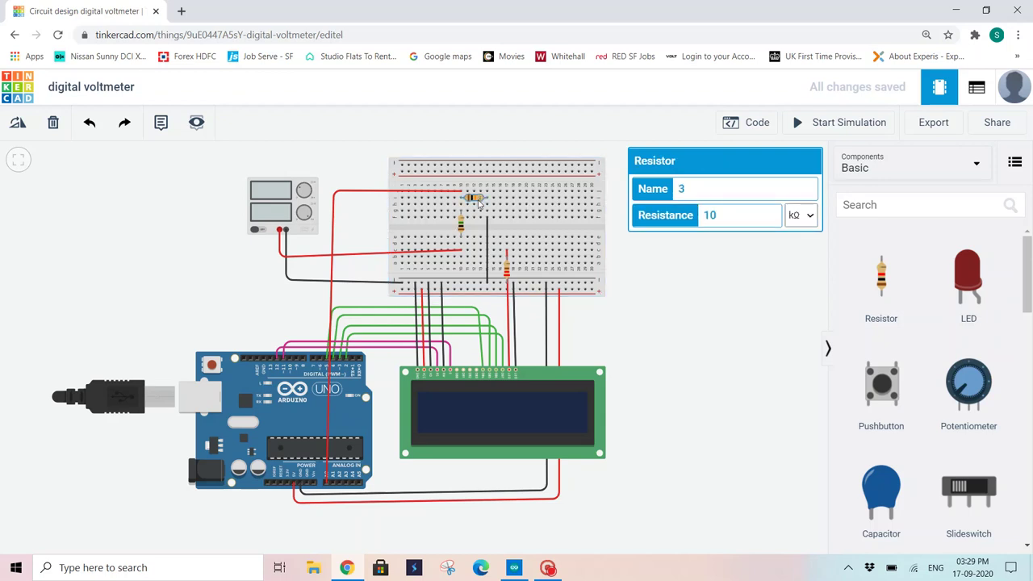
- Deselect the resistor on empty canvas so its properties panel closes
click(701, 331)
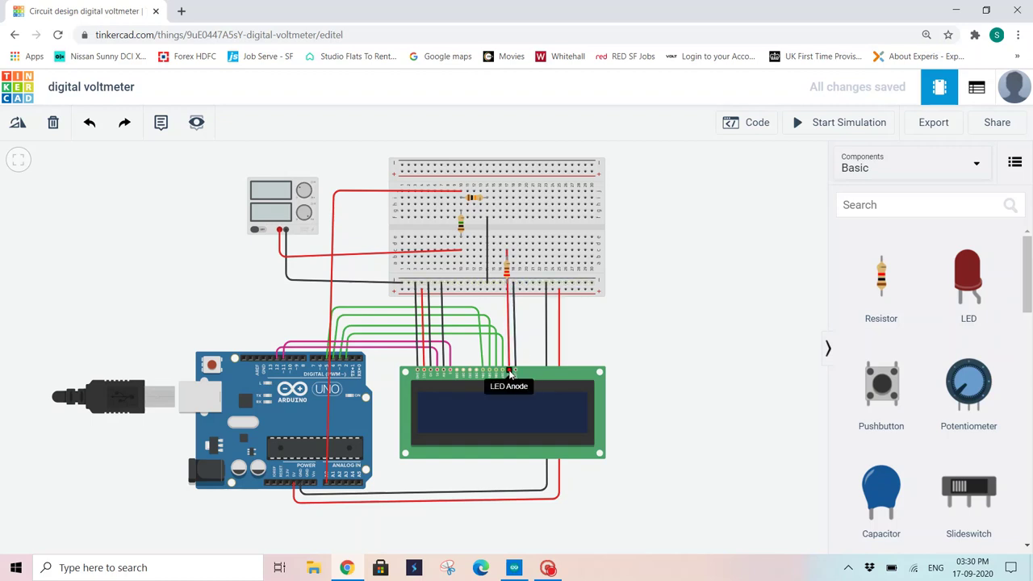
- Draw a wire from the right resistor's top lead to the lower breadboard terminal
click(507, 253)
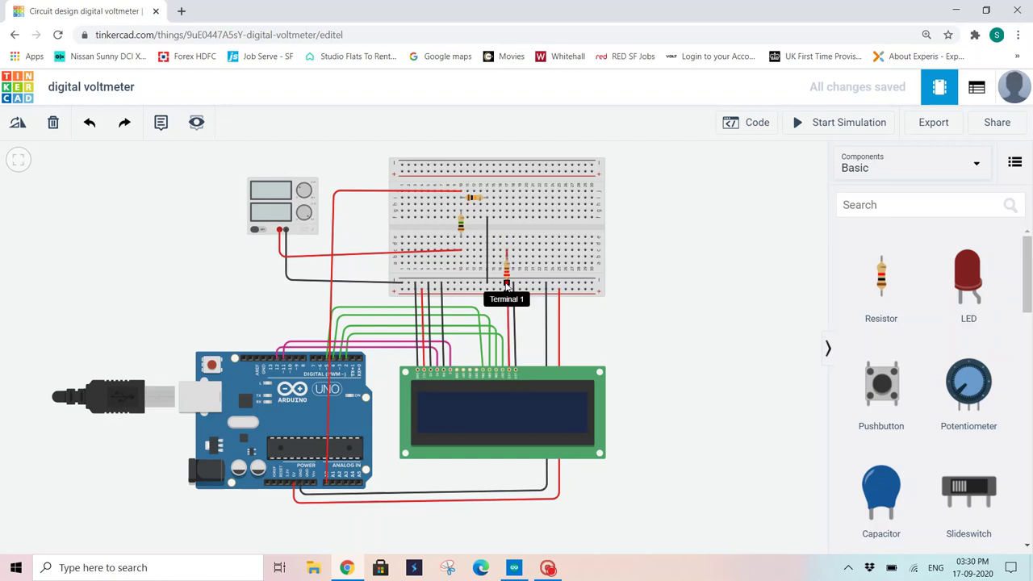
click(507, 284)
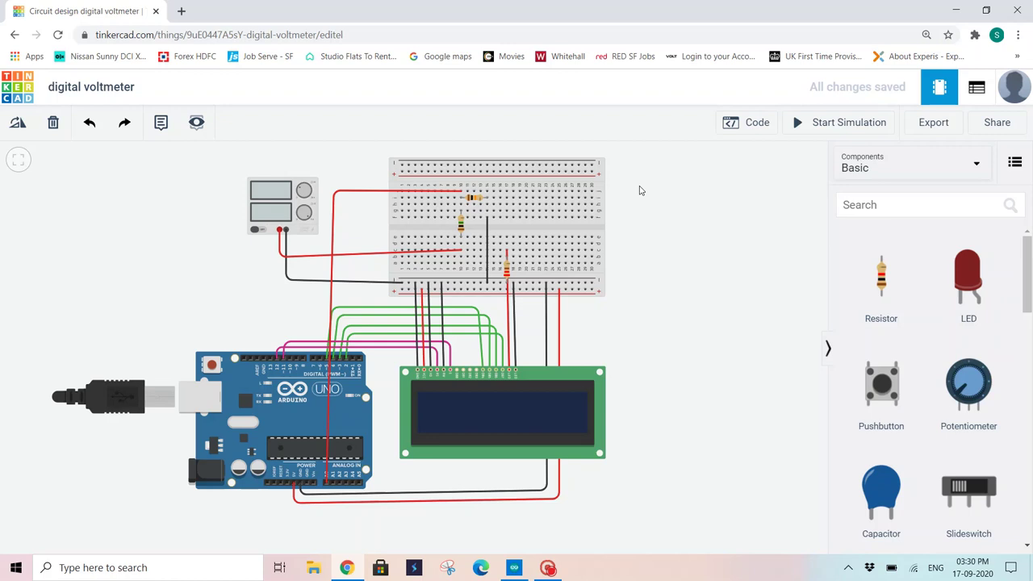
- Recheck the divider resistor values: vertical 1 MΩ and horizontal 10 kΩ
click(461, 229)
click(463, 227)
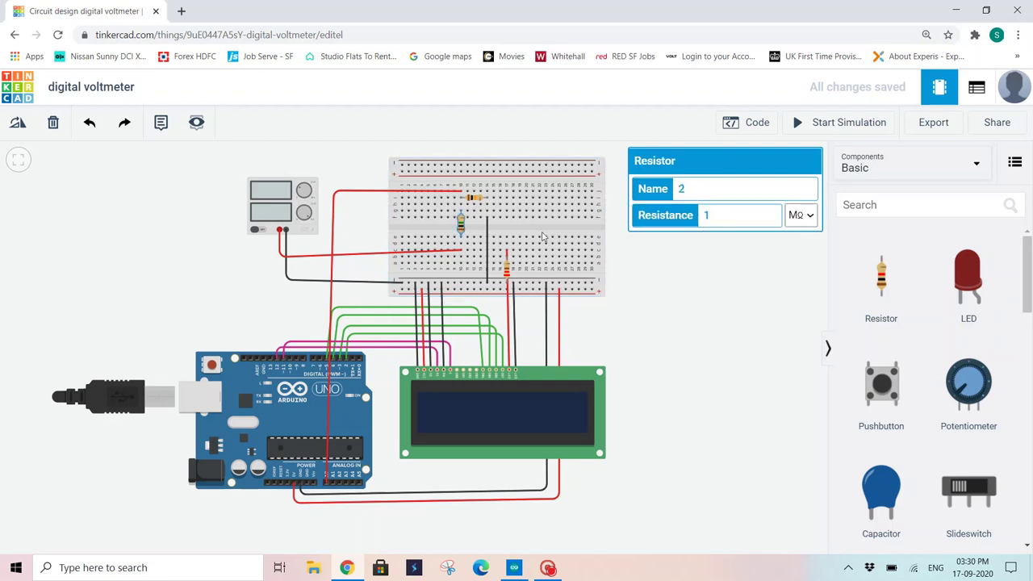
click(477, 205)
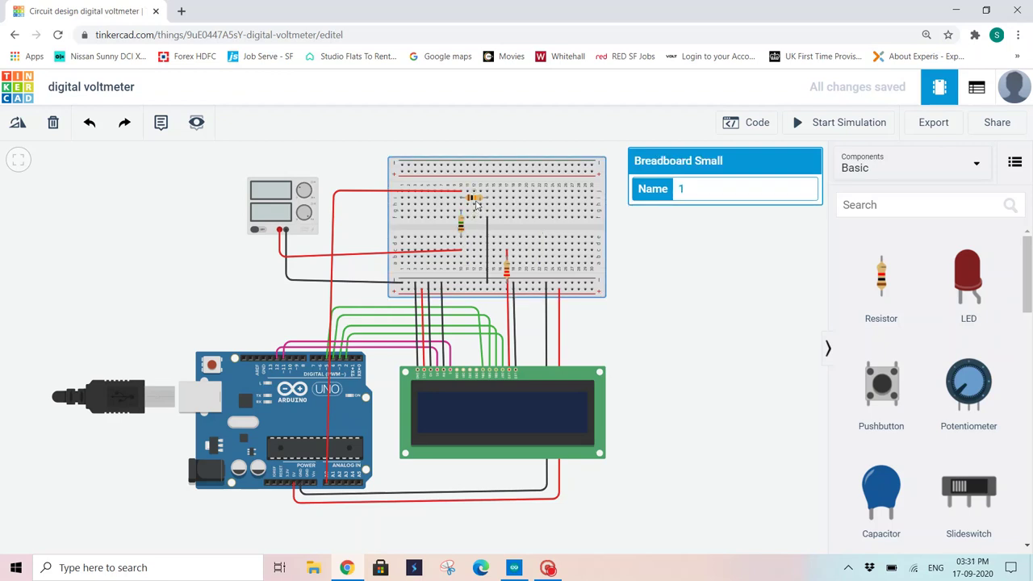
click(475, 198)
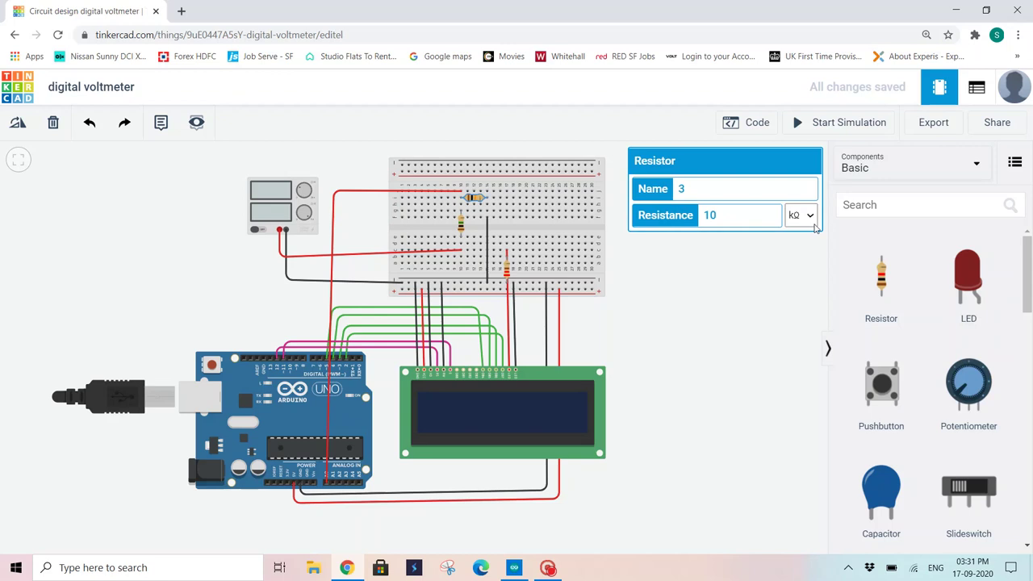
- Reopen the vertical resistor's properties, then attach the red wire to the Arduino 5V pin
click(655, 309)
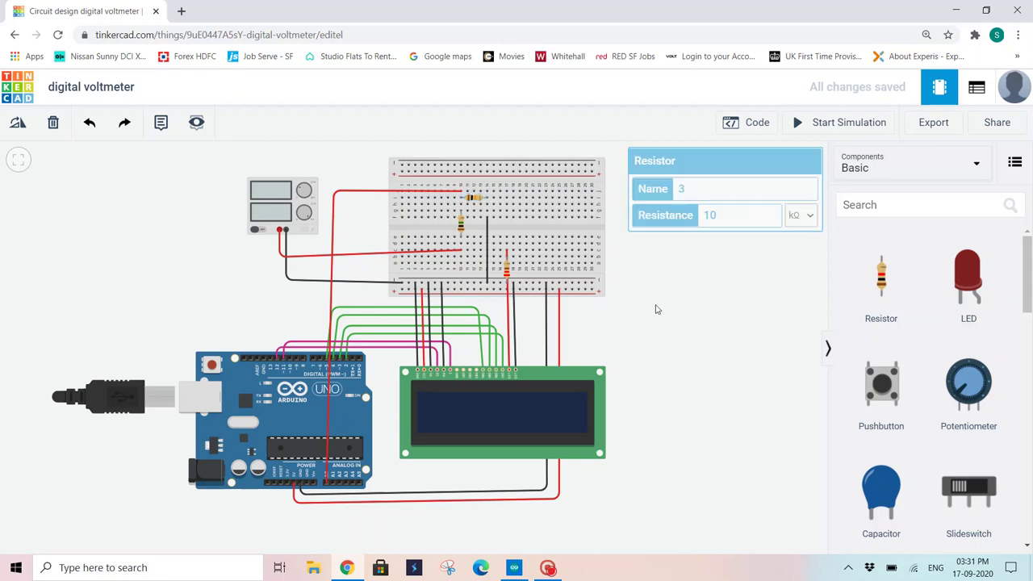
click(461, 229)
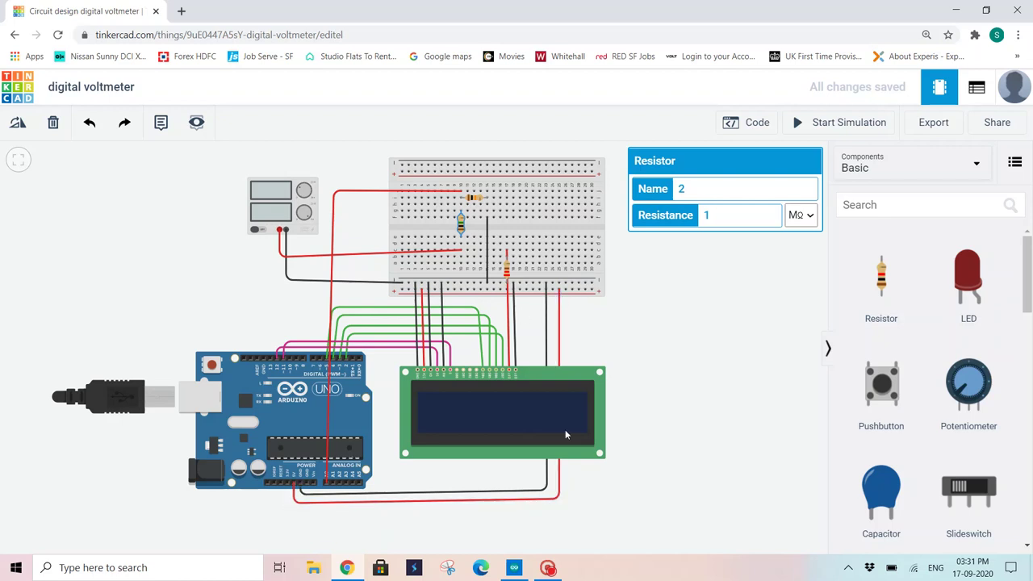
click(292, 480)
click(678, 373)
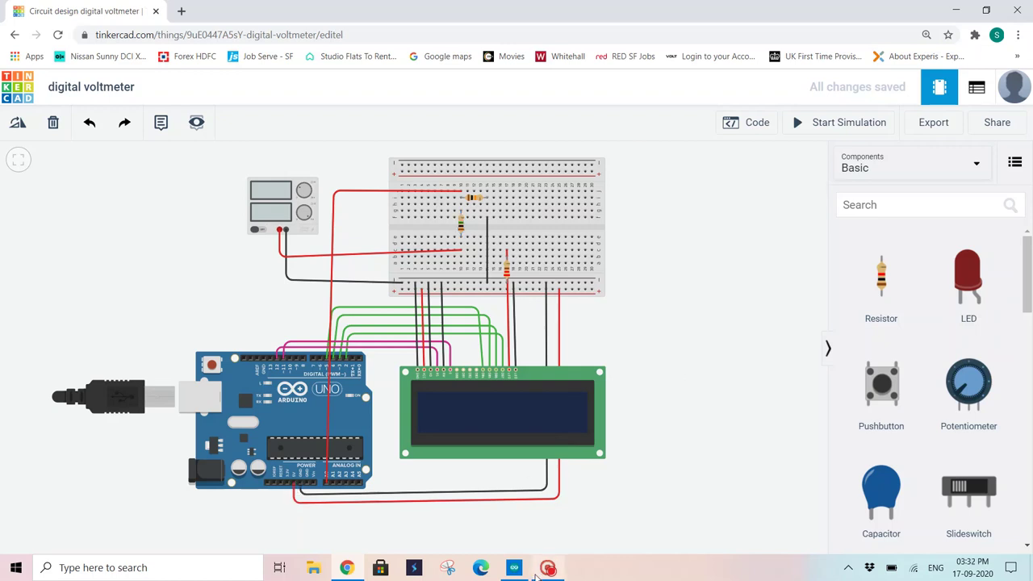
- Show the voltmeter sketch with r1 = 1000000.0, r2 = 10000.0 and the divider formula
click(757, 123)
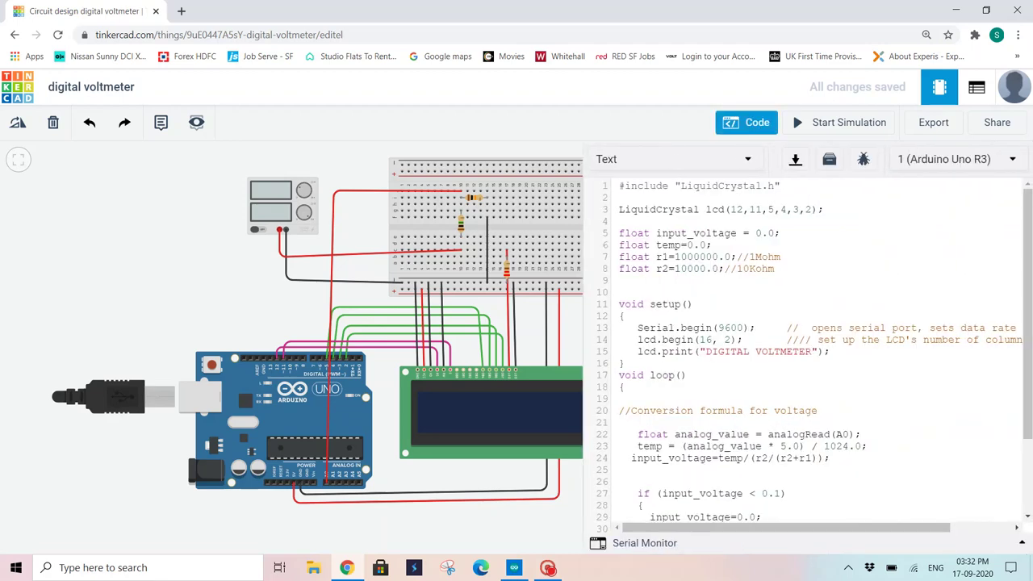
drag(619, 186, 780, 186)
click(780, 186)
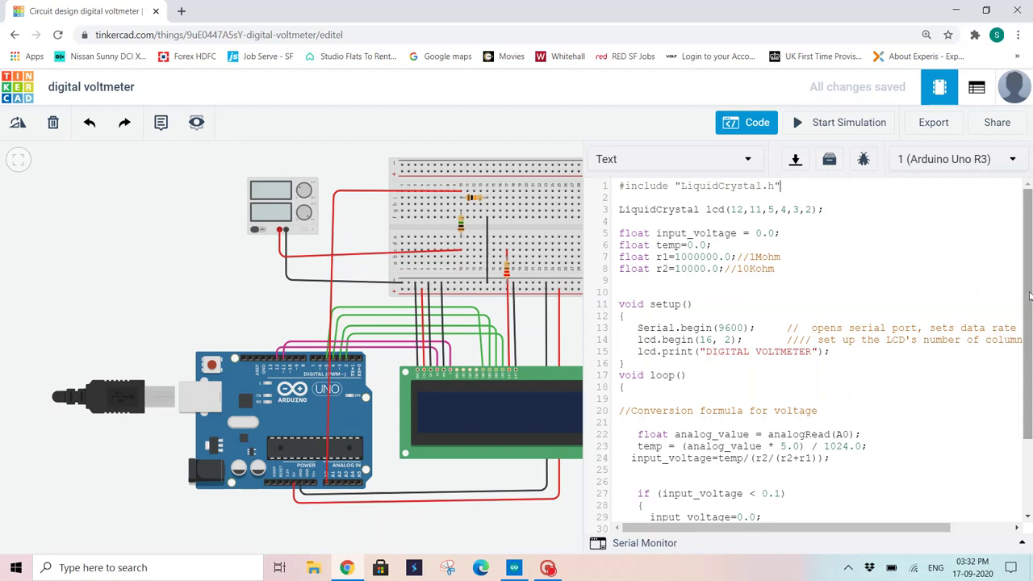
scroll(593, 246, down, 2)
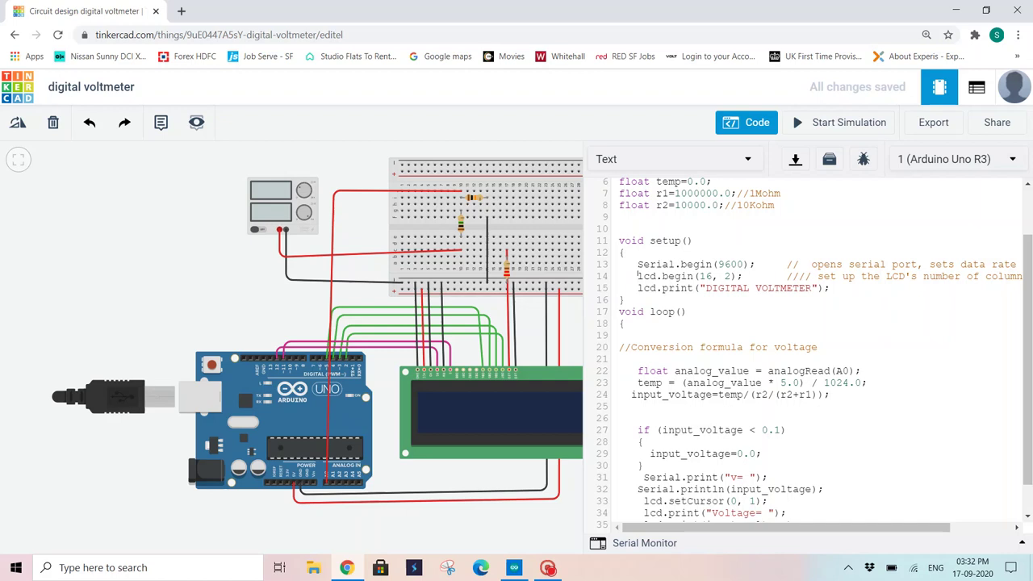
drag(637, 276, 830, 288)
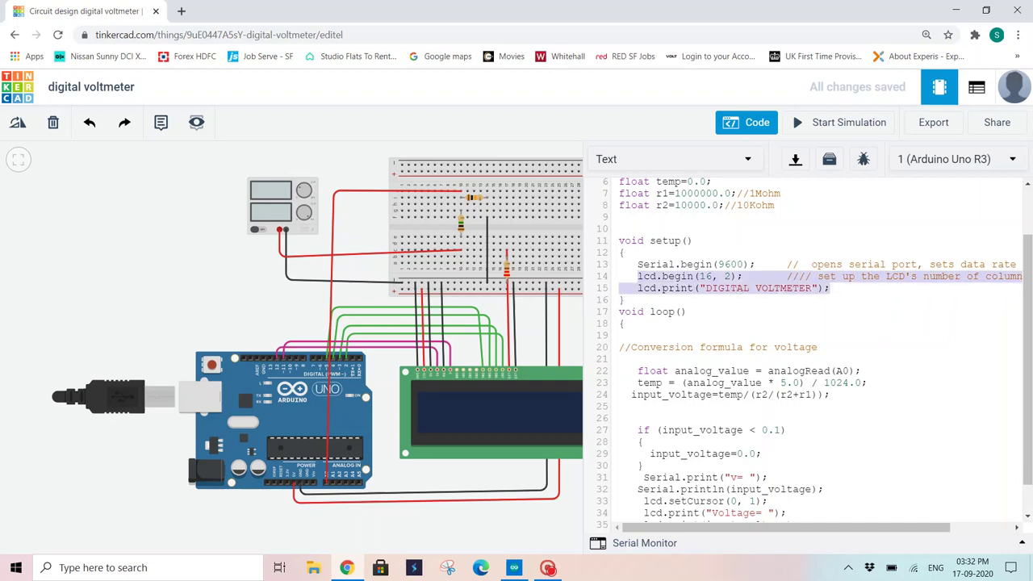
click(829, 288)
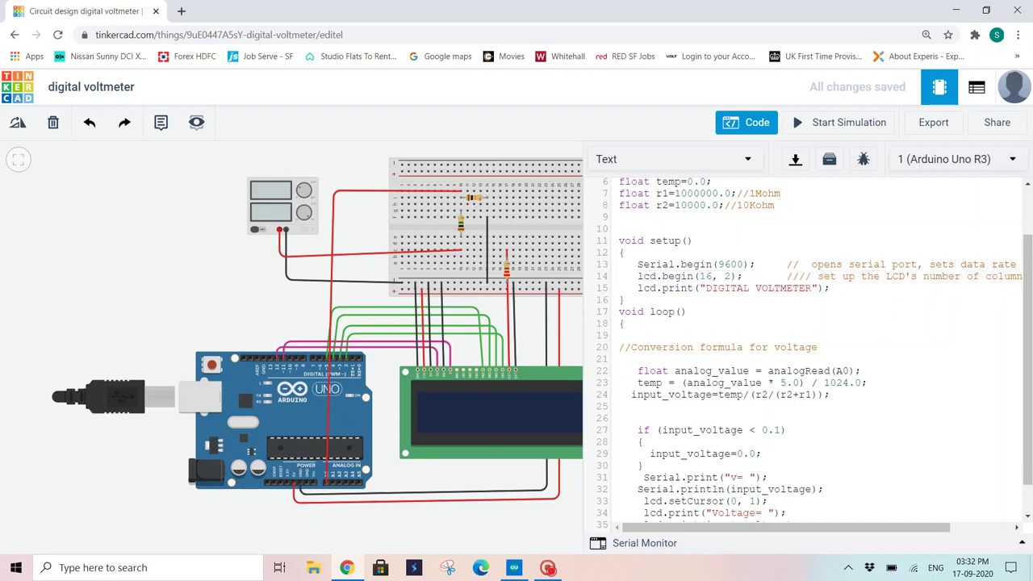
drag(1026, 312, 1030, 353)
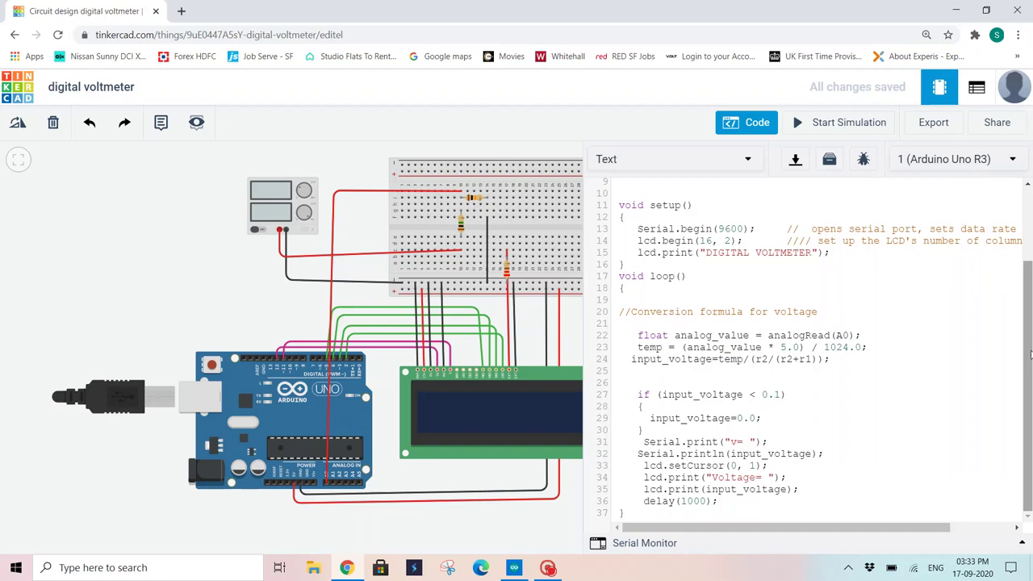
click(829, 252)
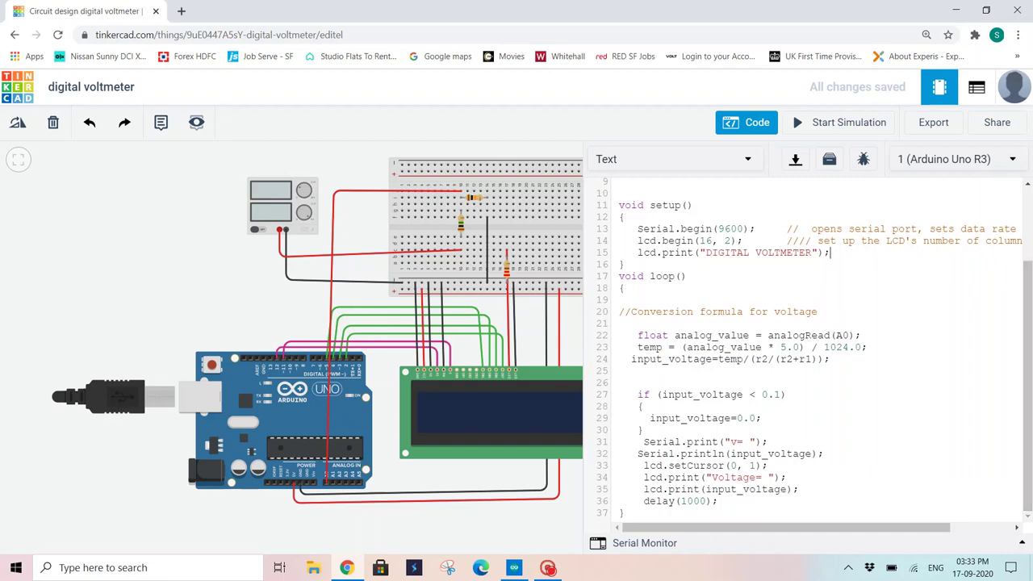
drag(636, 335, 667, 334)
click(830, 359)
drag(682, 347, 804, 347)
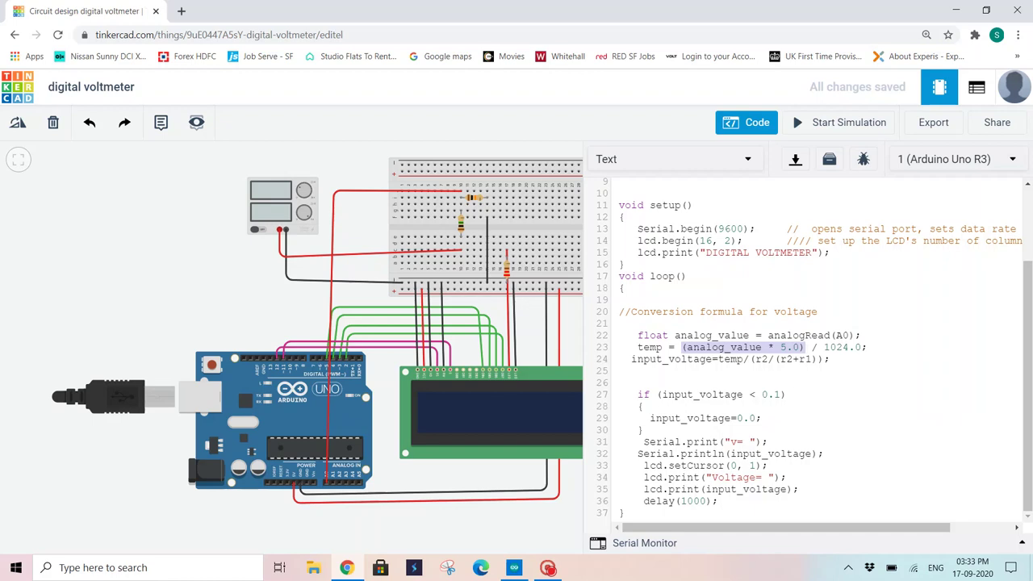
click(805, 347)
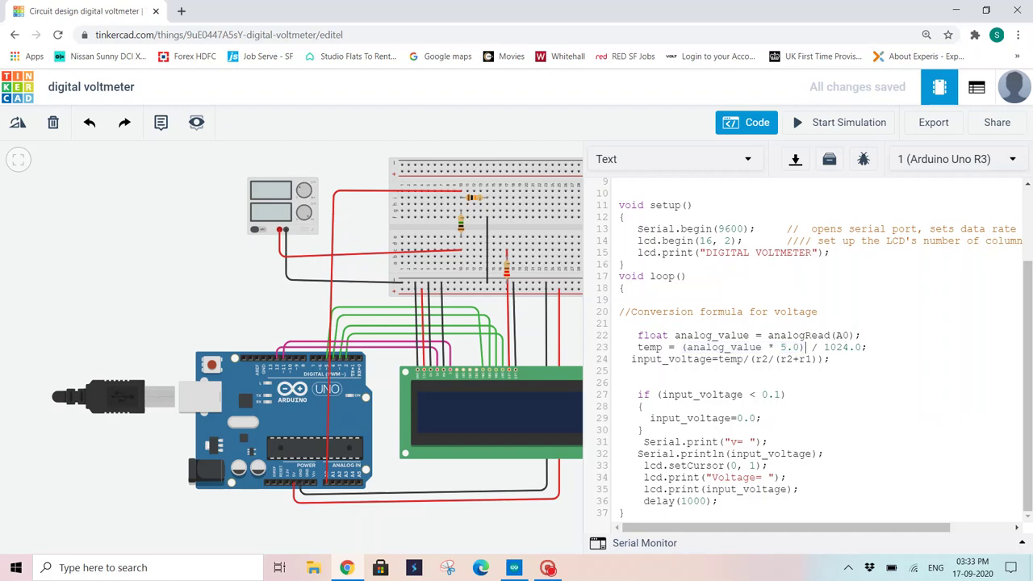
drag(824, 347, 849, 347)
click(793, 394)
drag(630, 359, 742, 359)
drag(817, 359, 755, 359)
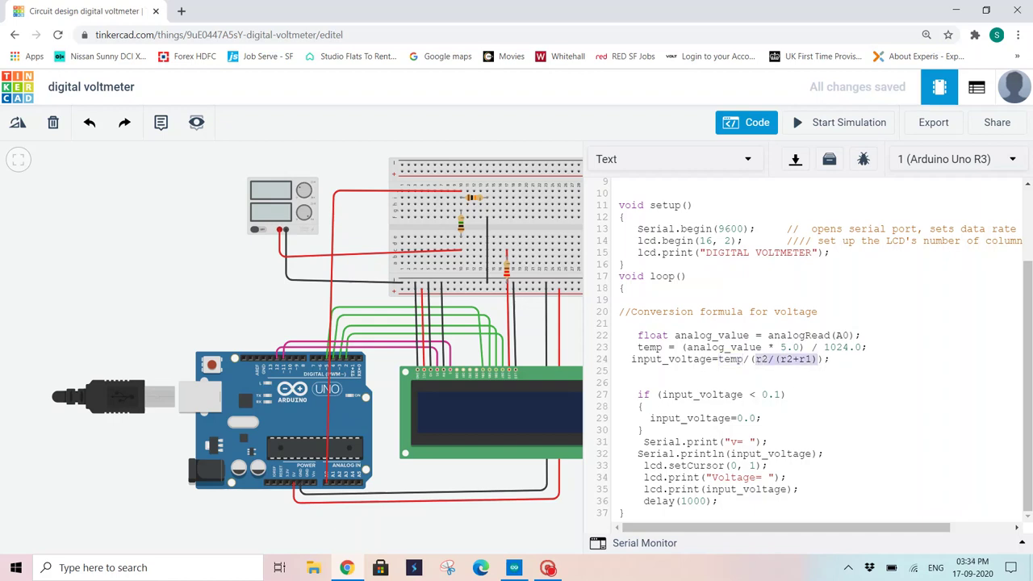
click(643, 406)
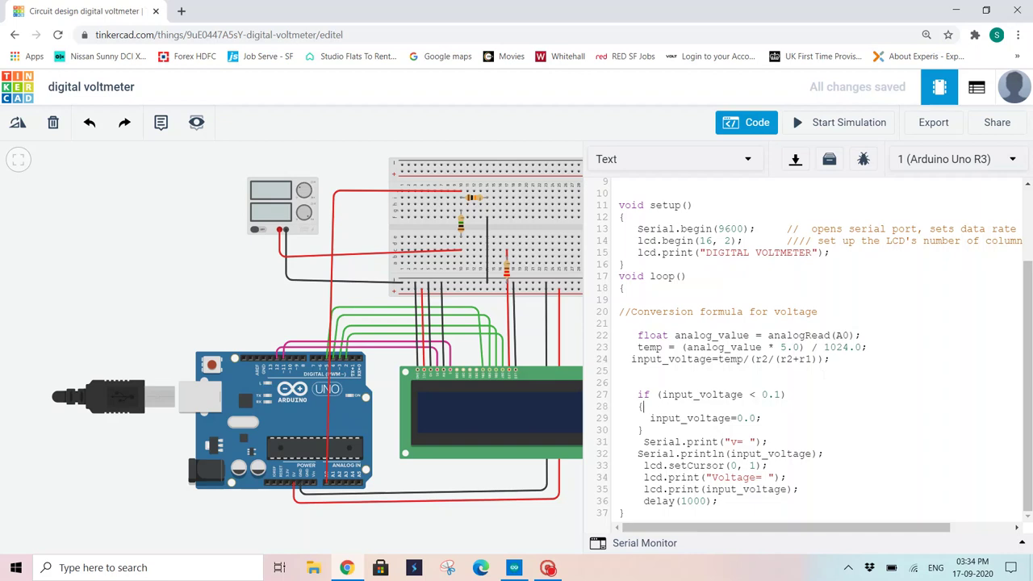
drag(649, 418, 761, 418)
click(761, 418)
drag(643, 441, 812, 453)
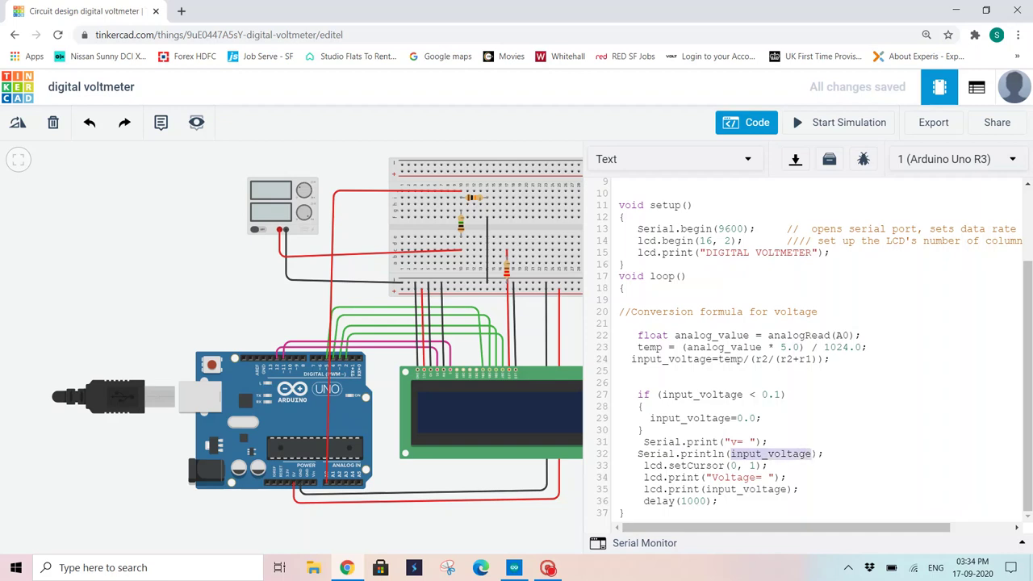
click(762, 418)
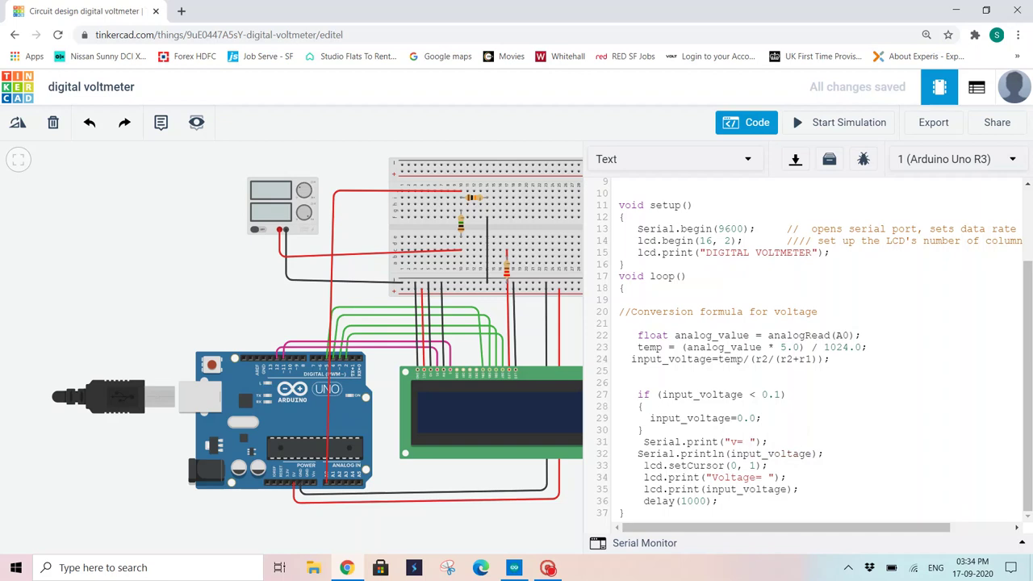
drag(643, 465, 767, 466)
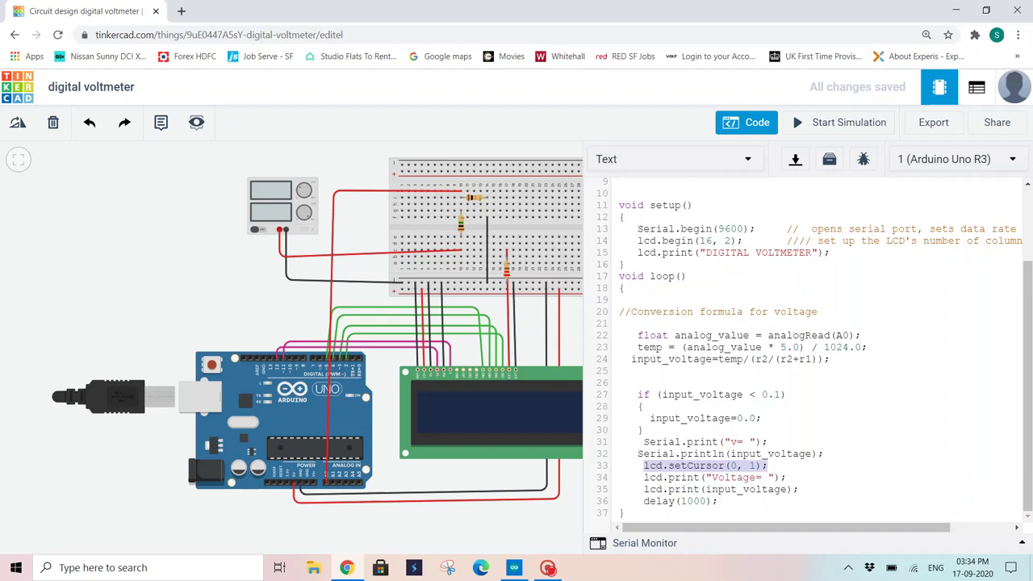
click(767, 465)
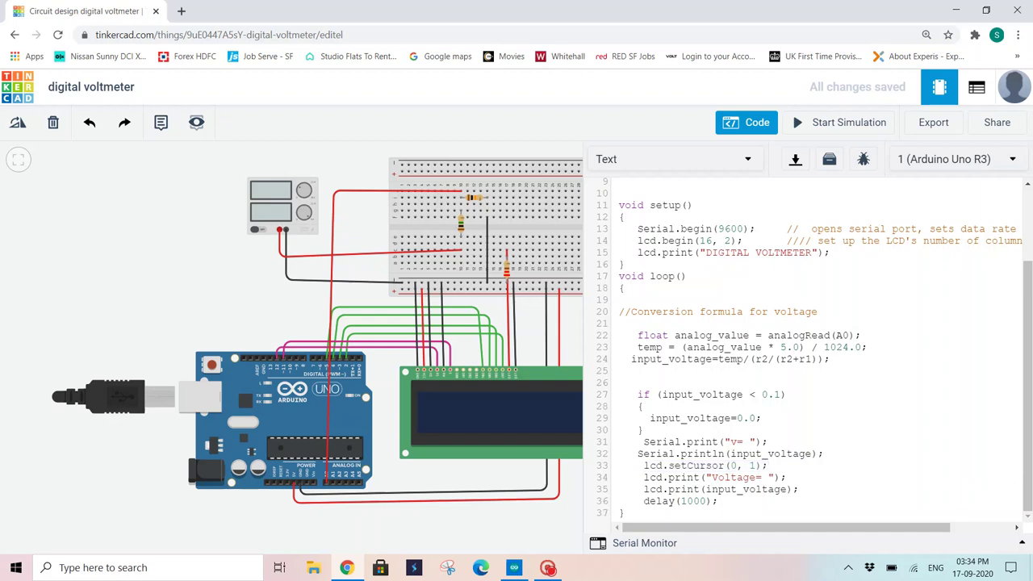
drag(710, 477, 762, 477)
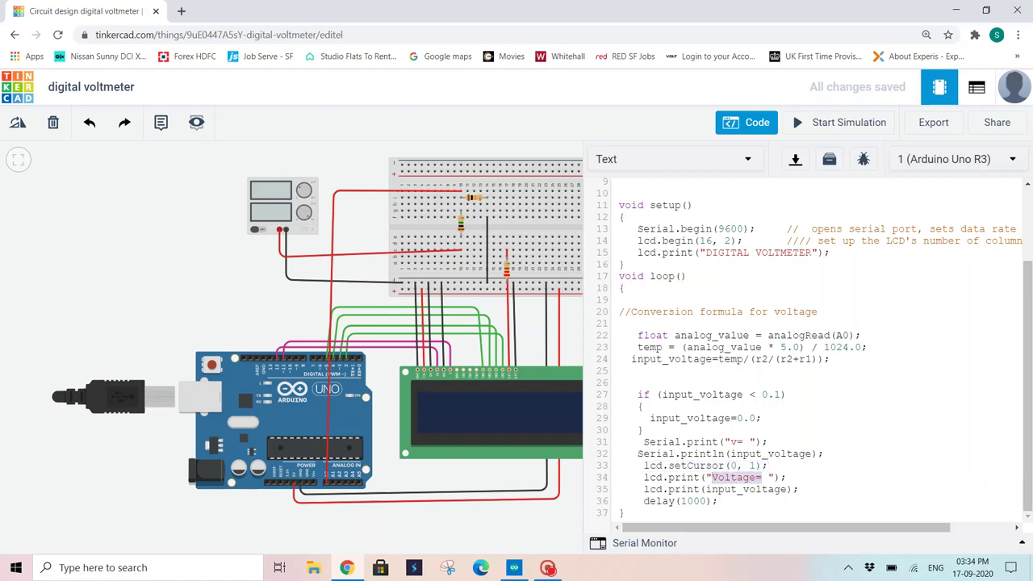
click(718, 501)
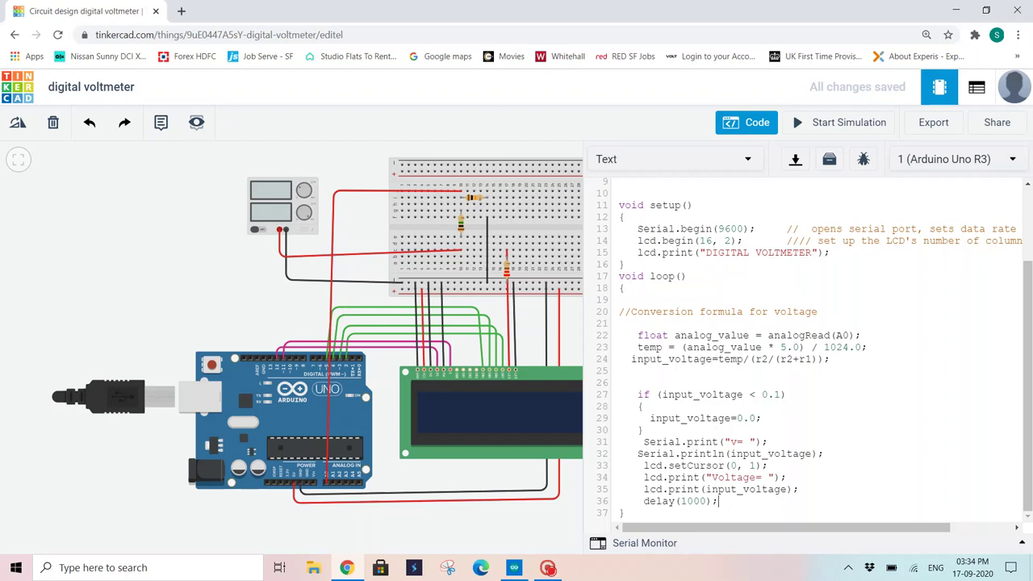
drag(705, 488, 787, 488)
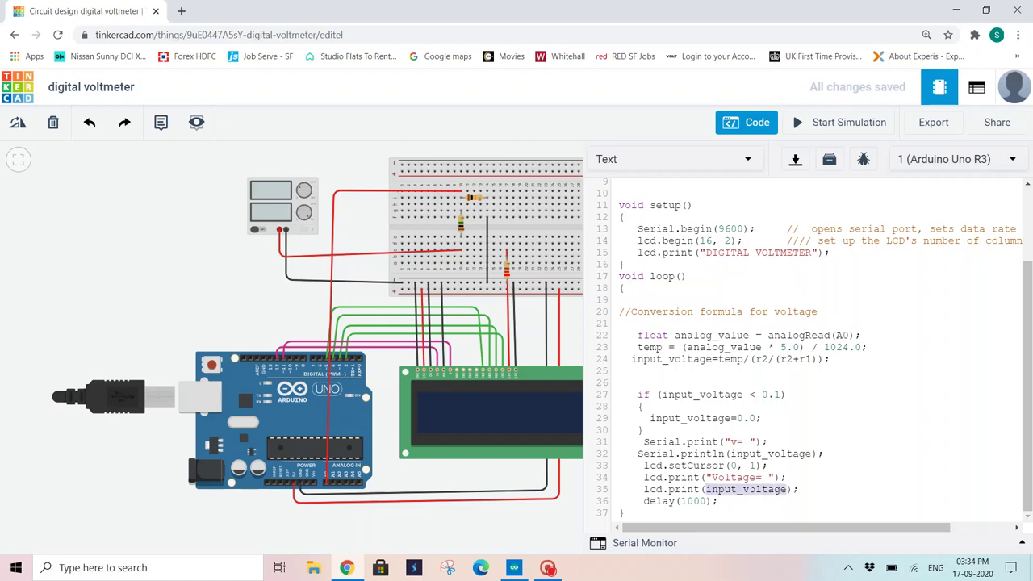
click(799, 489)
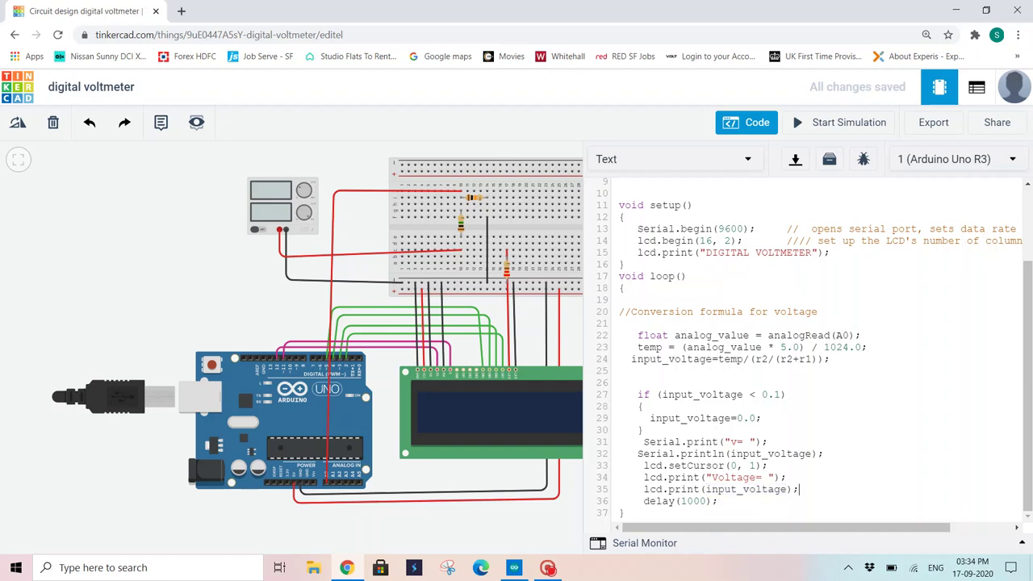
scroll(1018, 282, up, 3)
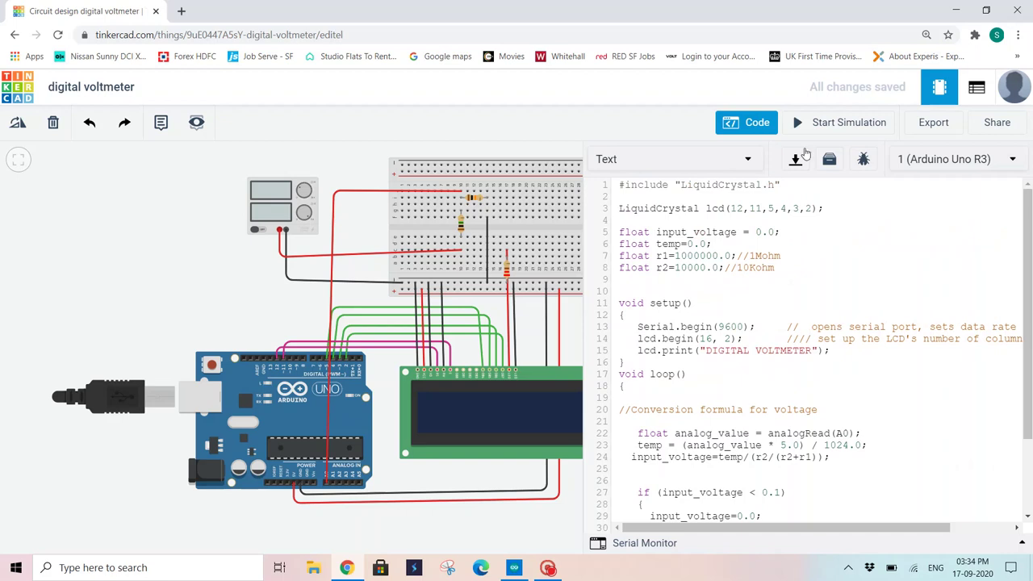
- Hide the code, start the simulation, and set the supply to 14.8 V so the LCD shows Voltage= 14.79
click(753, 123)
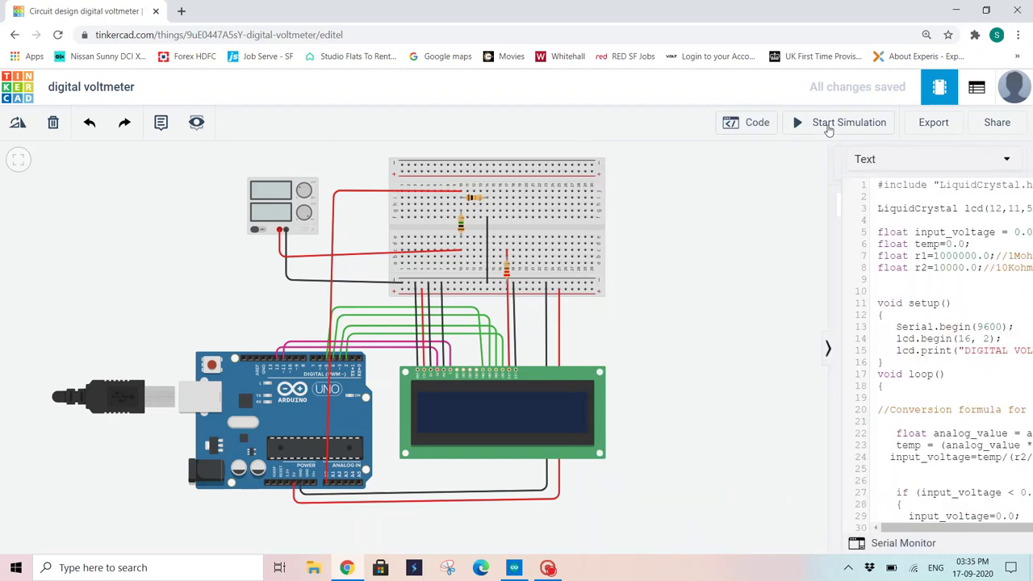
click(834, 127)
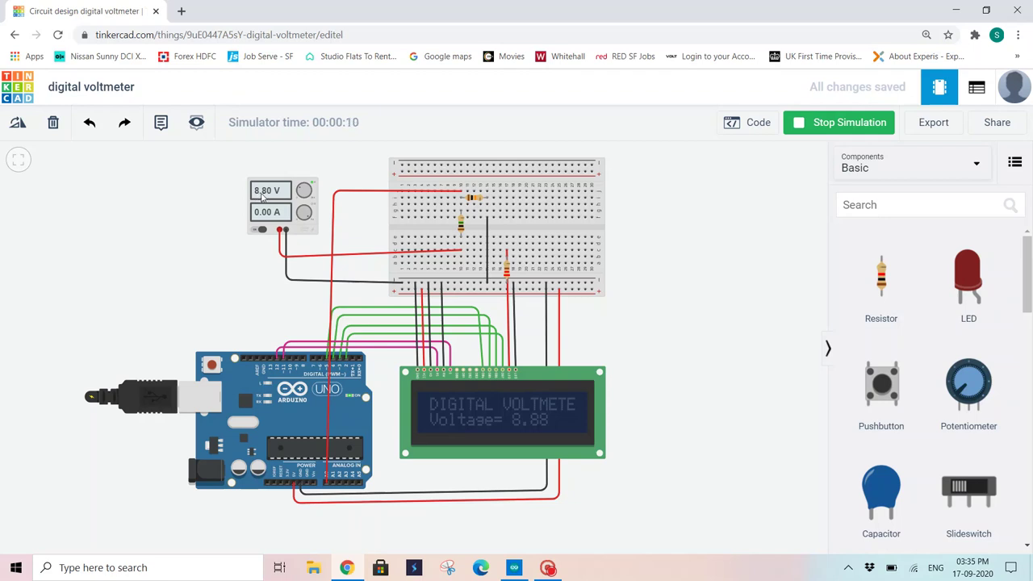
click(502, 415)
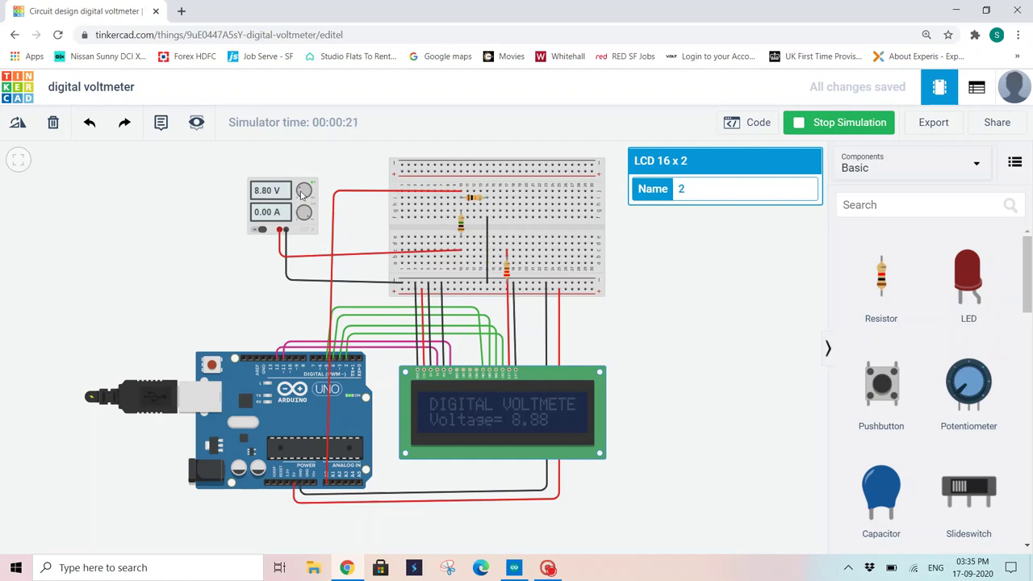
drag(301, 194, 300, 199)
drag(311, 196, 307, 187)
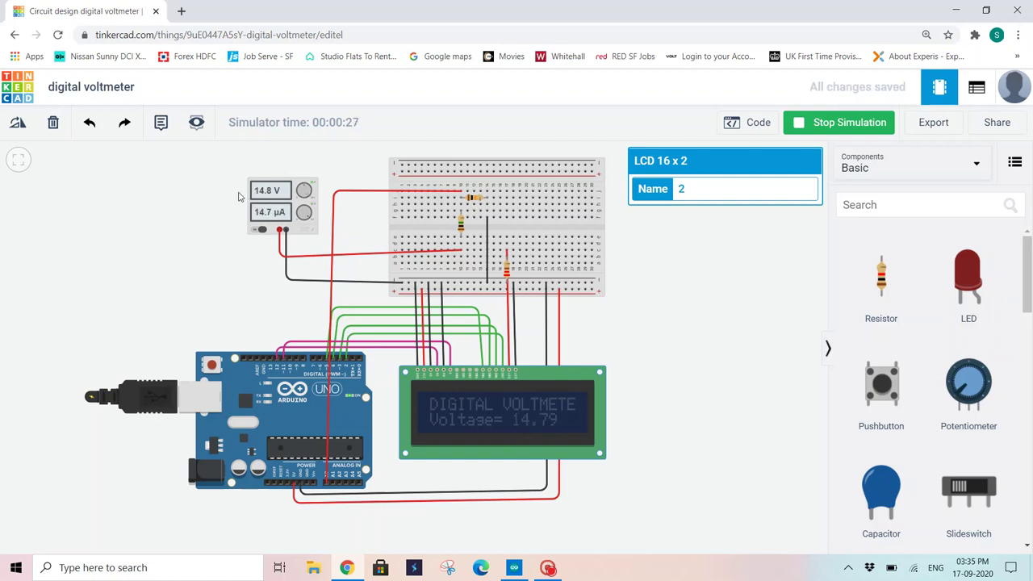